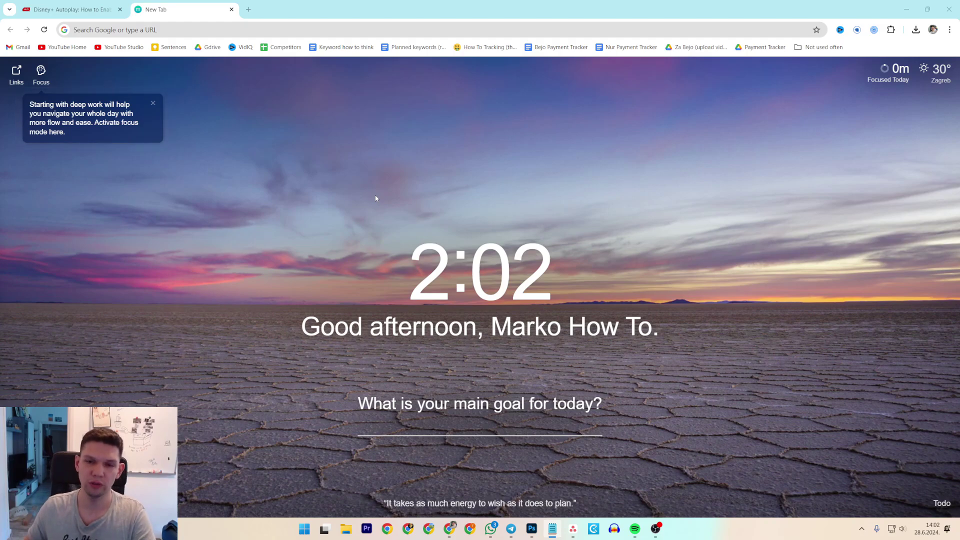
In the Disney+ autoplay article, highlight the 'Not Working?' heading, then just the sign-out, restart and update sentences
left_click(101, 9)
left_click_drag(222, 167, 495, 180)
mouse_move(218, 193)
left_mouse_down()
mouse_move(274, 193)
mouse_move(377, 220)
mouse_move(379, 233)
left_mouse_up()
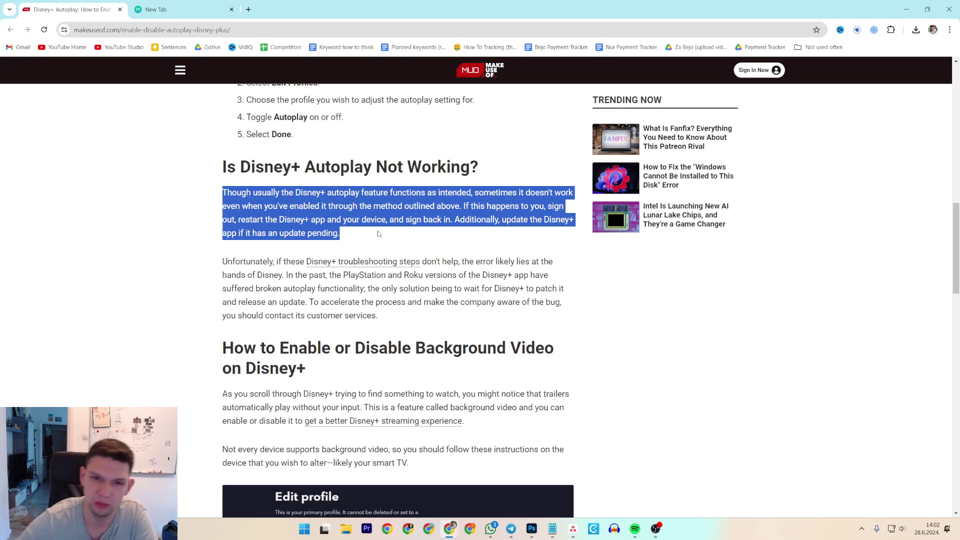
scroll(379, 234, "up", 1)
scroll(378, 236, "down", 1)
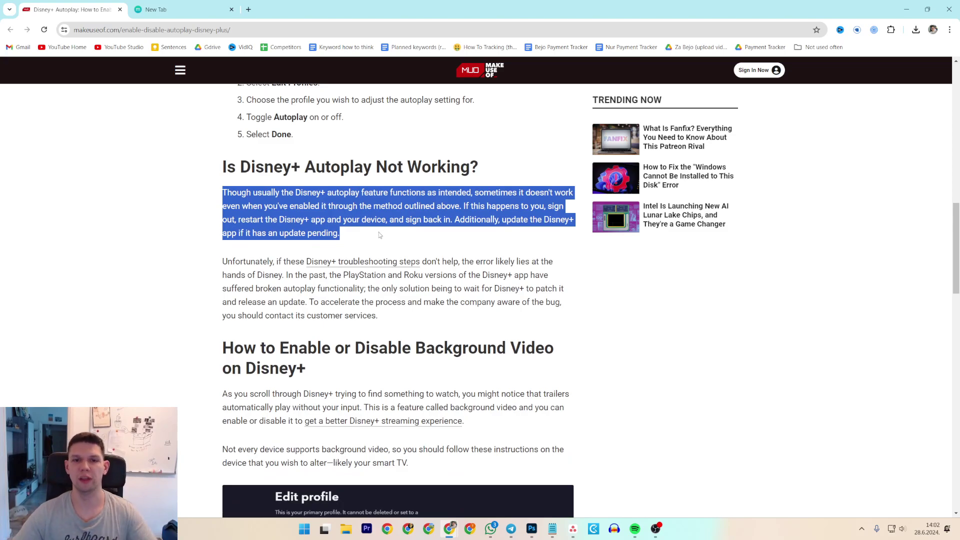
left_click(470, 207)
left_click_drag(464, 206, 527, 230)
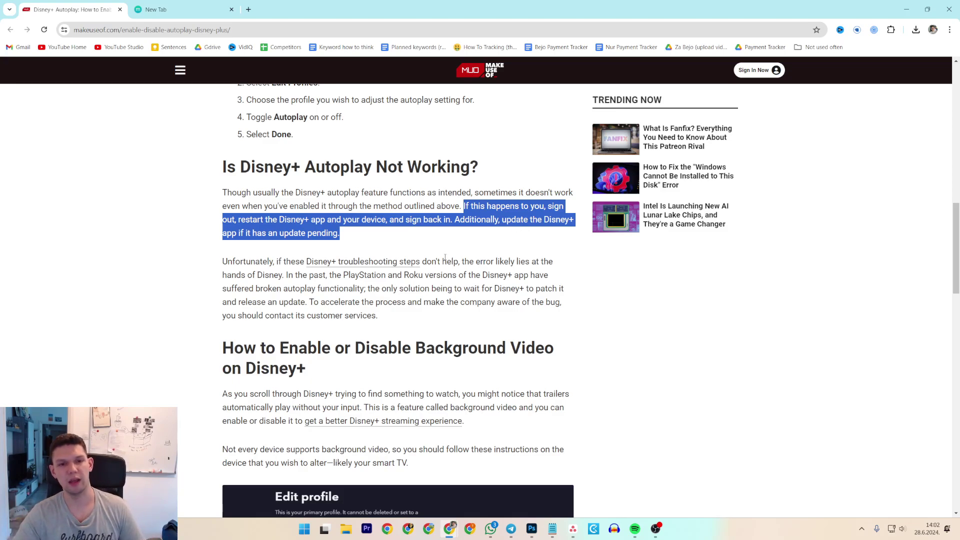
Highlight the Roku broken-autoplay passage and the customer-services sentence, then return to the New Tab page
left_click(184, 250)
scroll(184, 247, "down", 1)
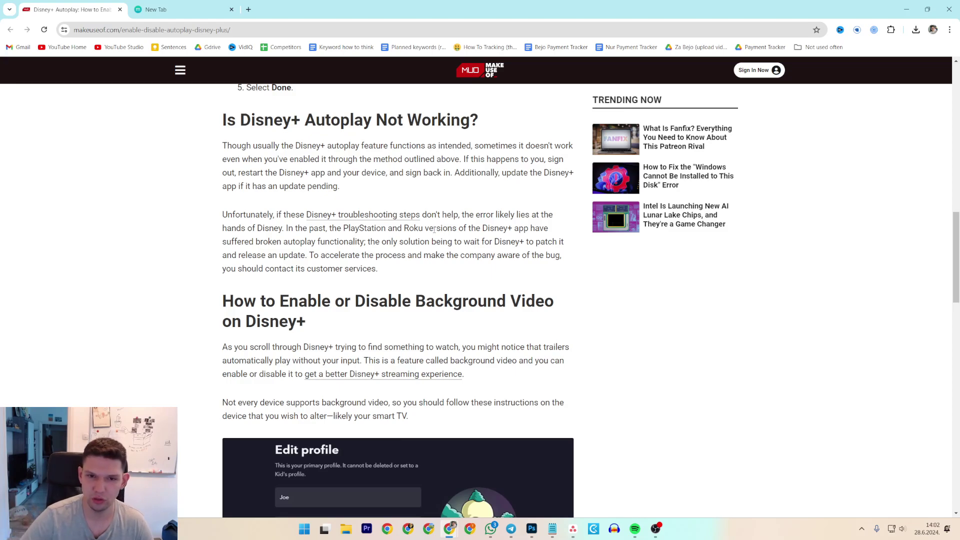
left_click_drag(403, 227, 553, 241)
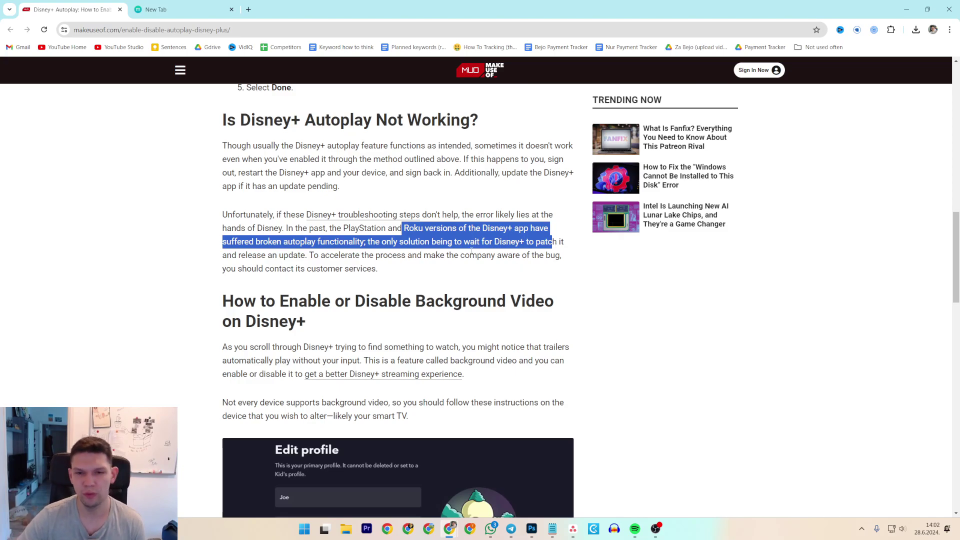
left_click(300, 255)
double_click(300, 255)
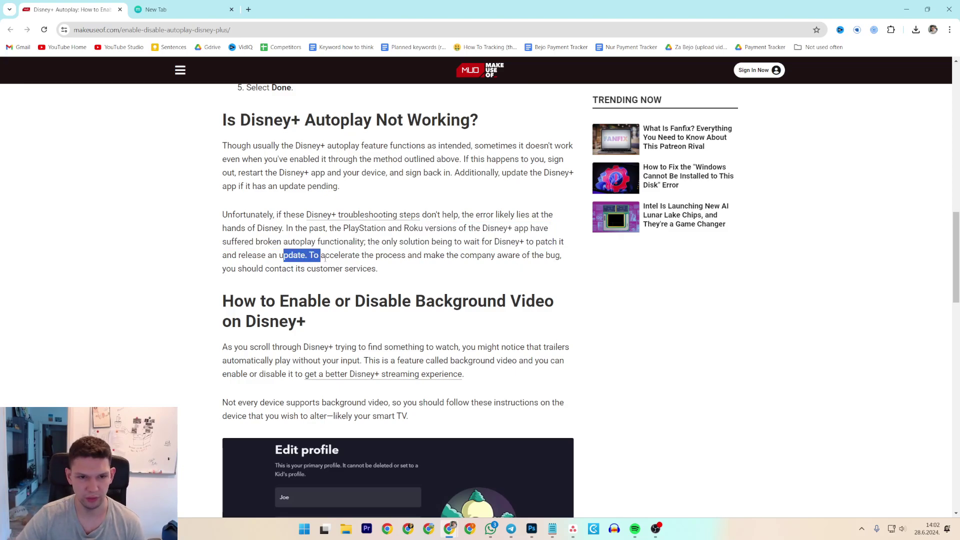
left_click_drag(300, 255, 393, 274)
left_click(313, 259)
left_click_drag(312, 259, 423, 278)
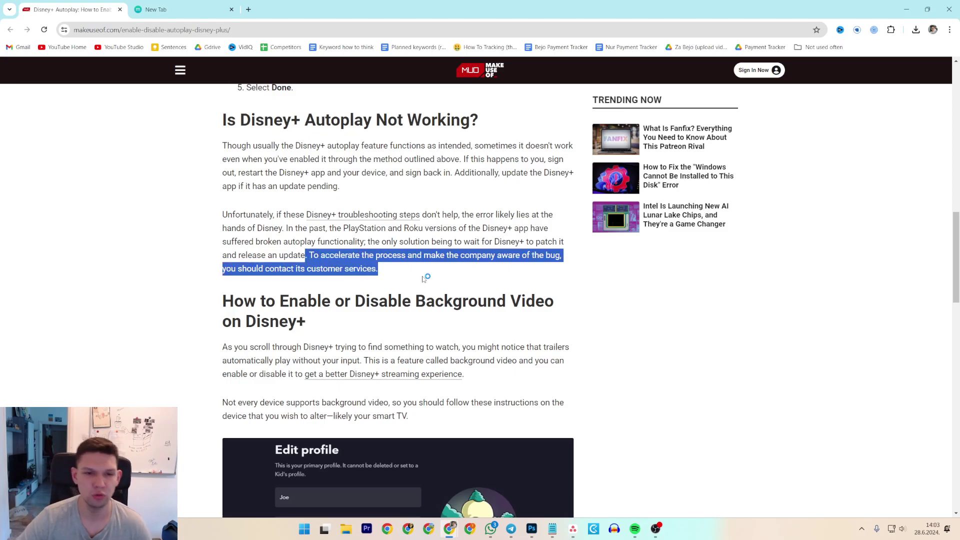
key("ctrl+Tab")
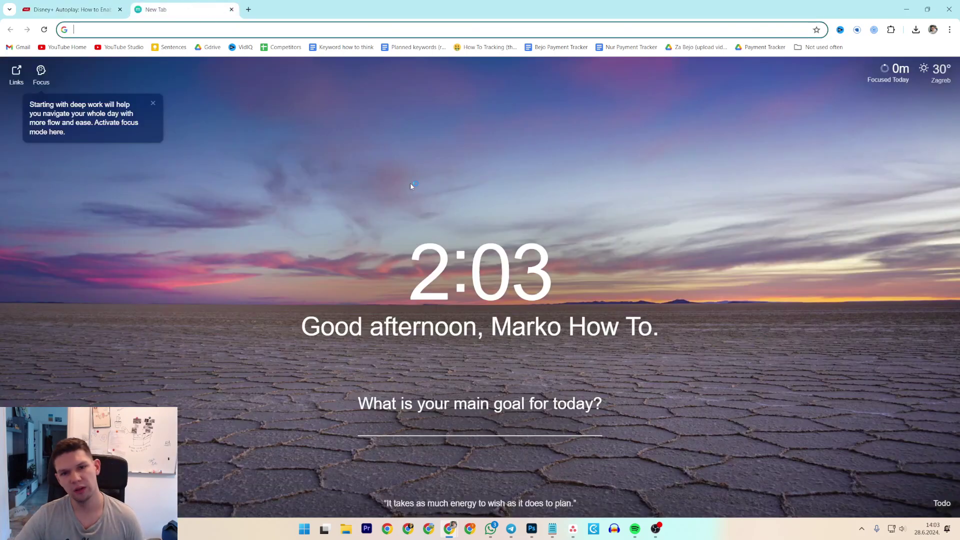